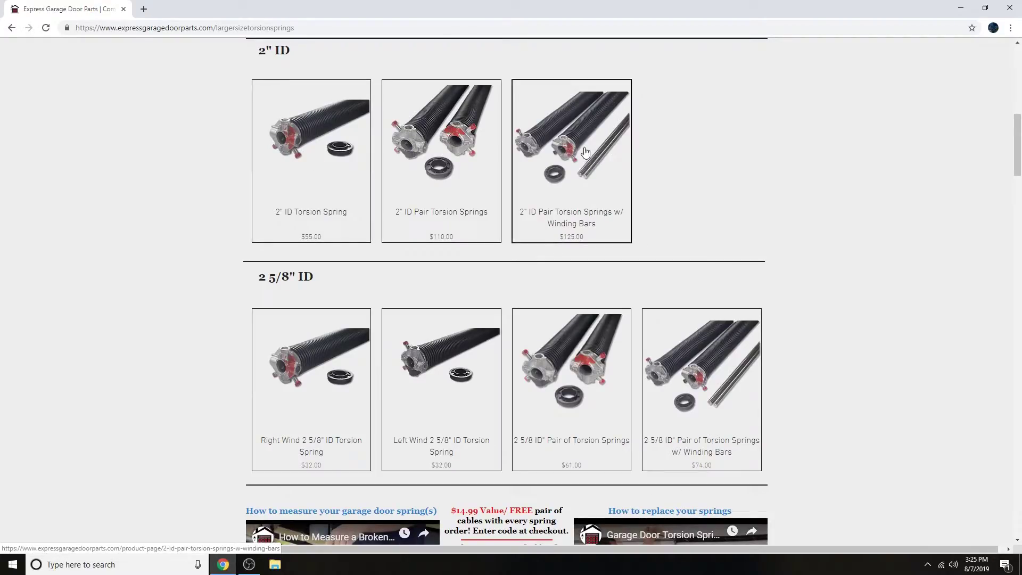
# - Open the Hardware page and look through the listed garage door parts
pyautogui.scroll(10, 435, 137)
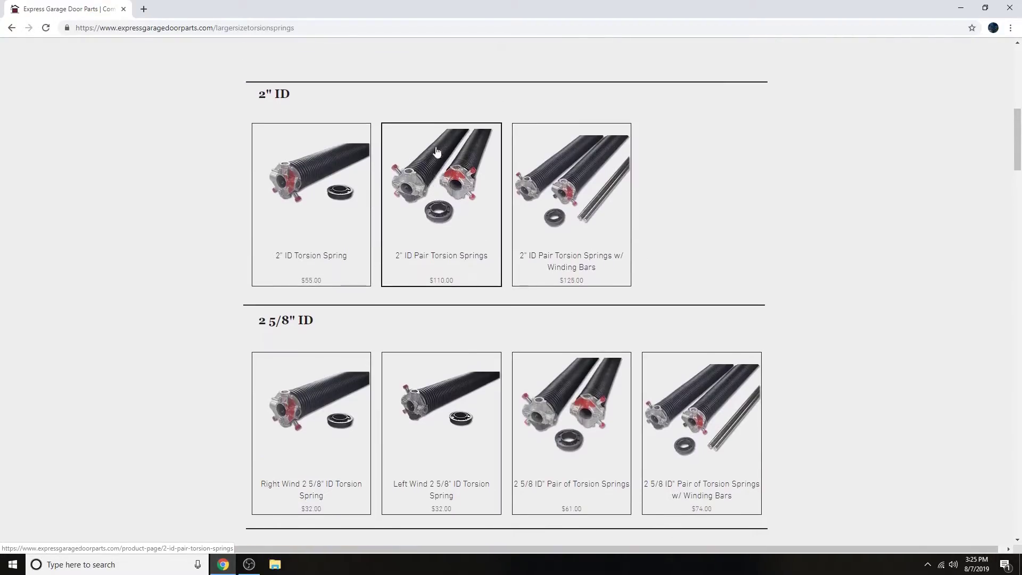
pyautogui.click(438, 158)
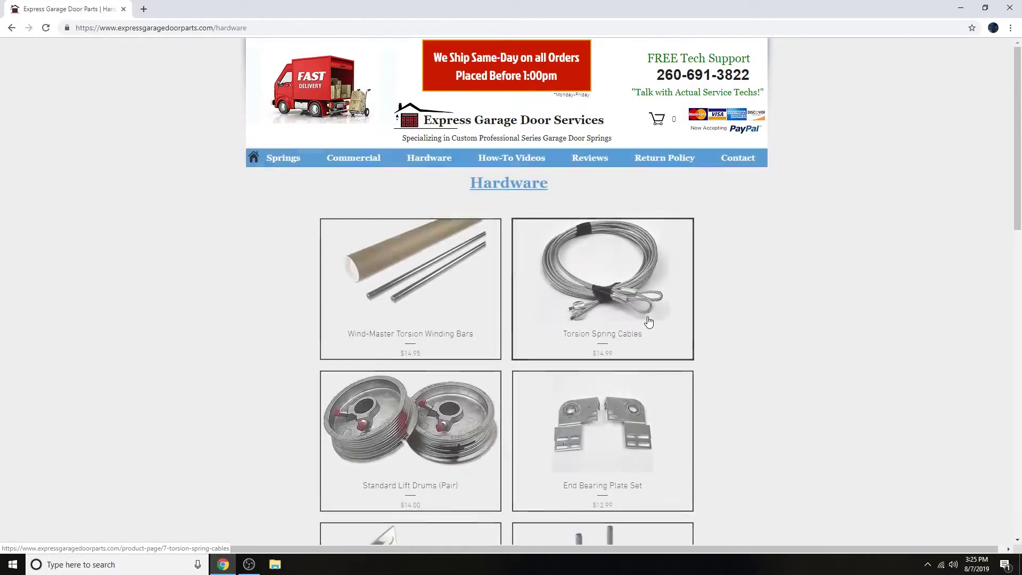
pyautogui.scroll(-2, 376, 310)
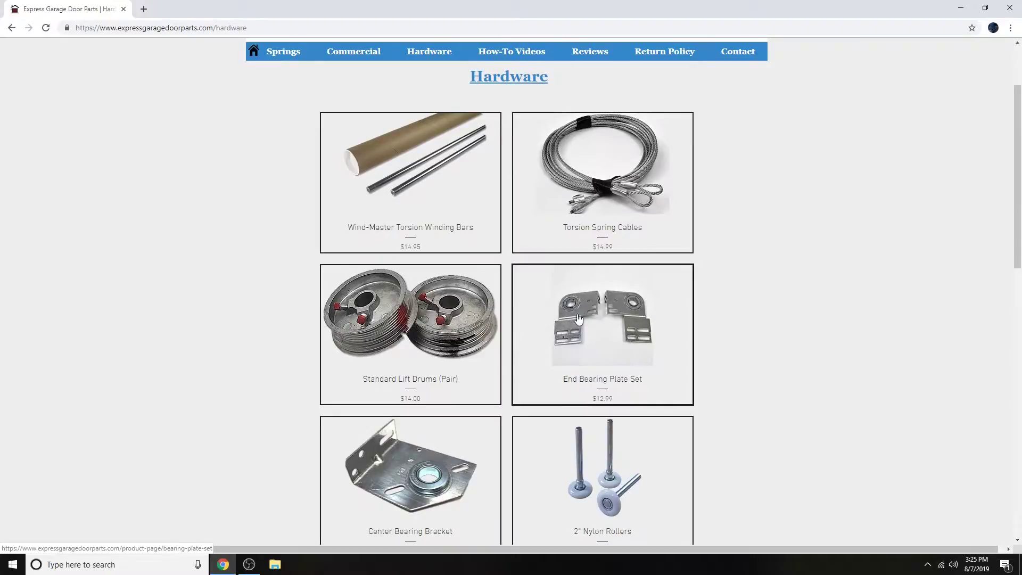
pyautogui.scroll(-5, 496, 285)
pyautogui.scroll(-1, 509, 373)
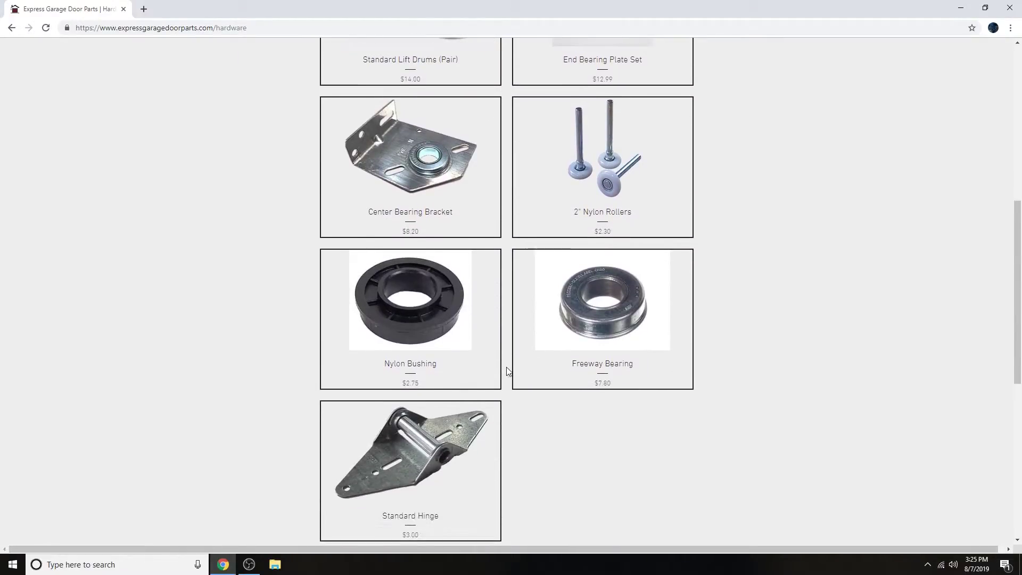
pyautogui.scroll(8, 507, 370)
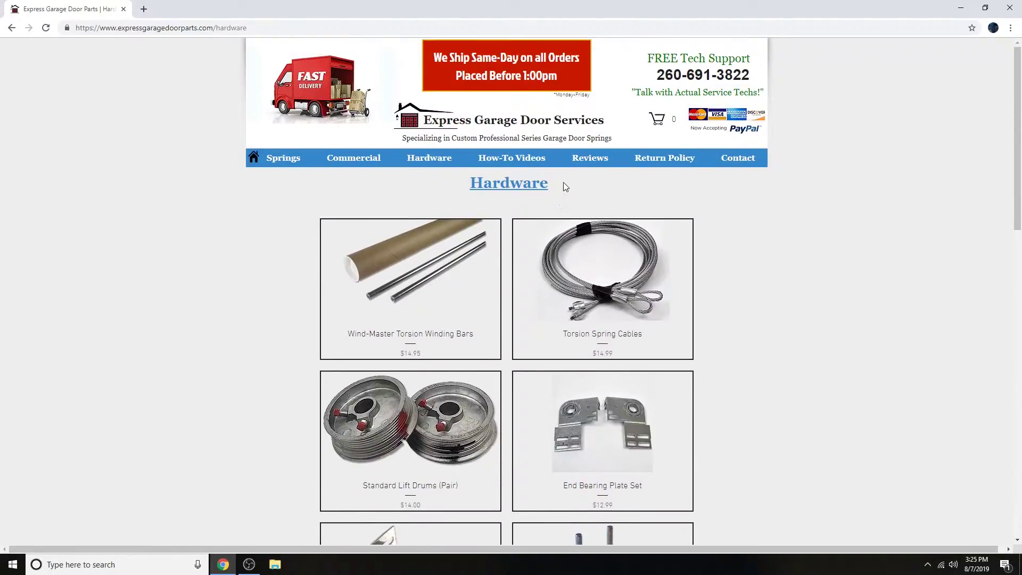
# - Open the How-To Videos page and look over the spring replacement and measuring videos
pyautogui.click(507, 159)
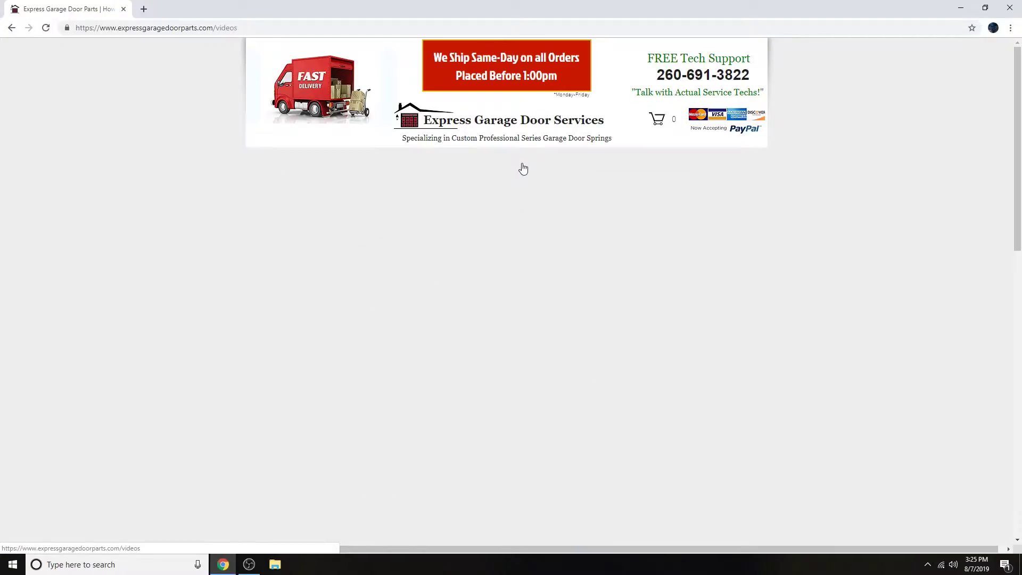
pyautogui.scroll(-4, 753, 299)
pyautogui.scroll(4, 753, 303)
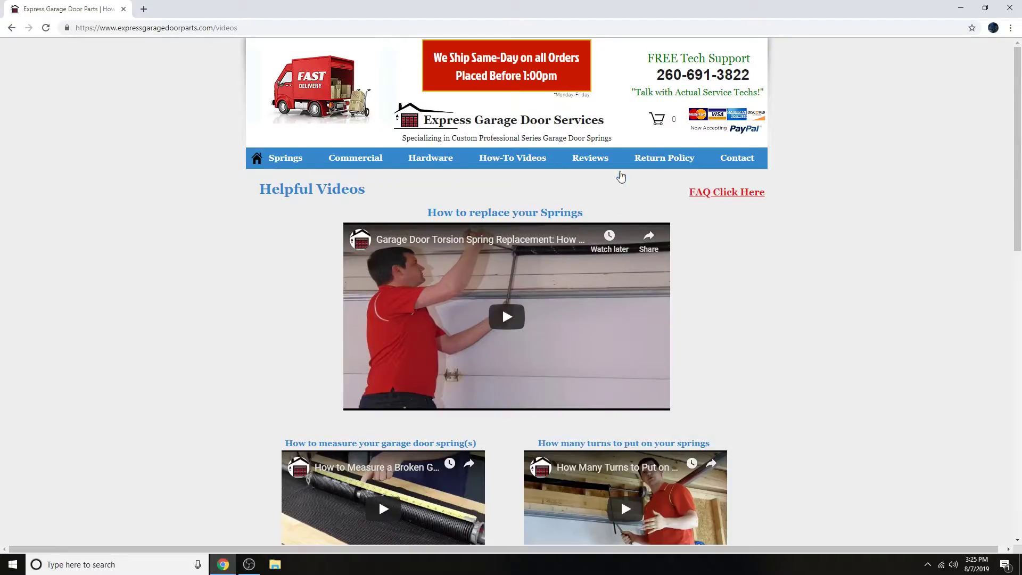
# - Read through the customer reviews, then view the company's Contact page
pyautogui.click(601, 161)
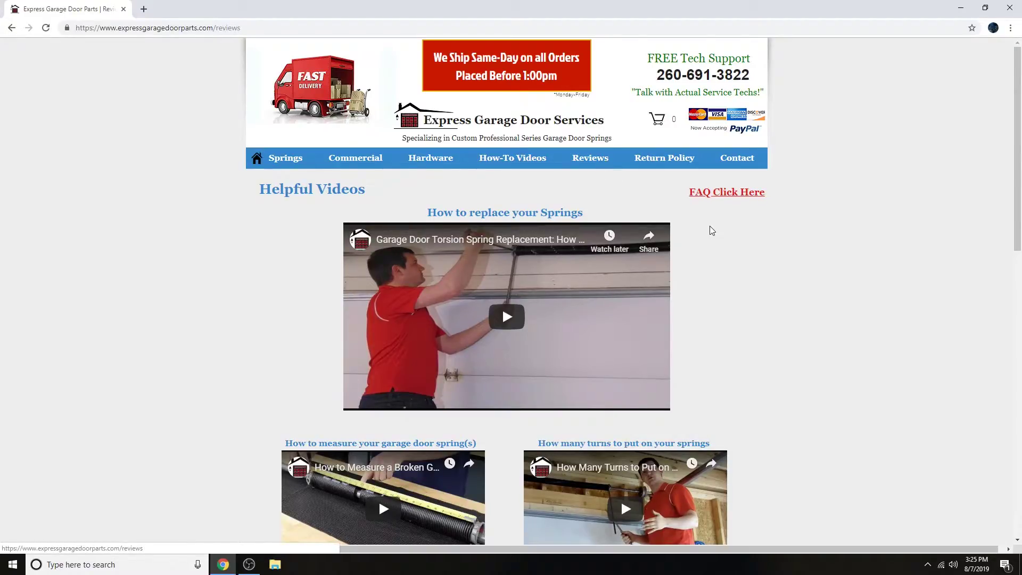
pyautogui.scroll(-15, 689, 258)
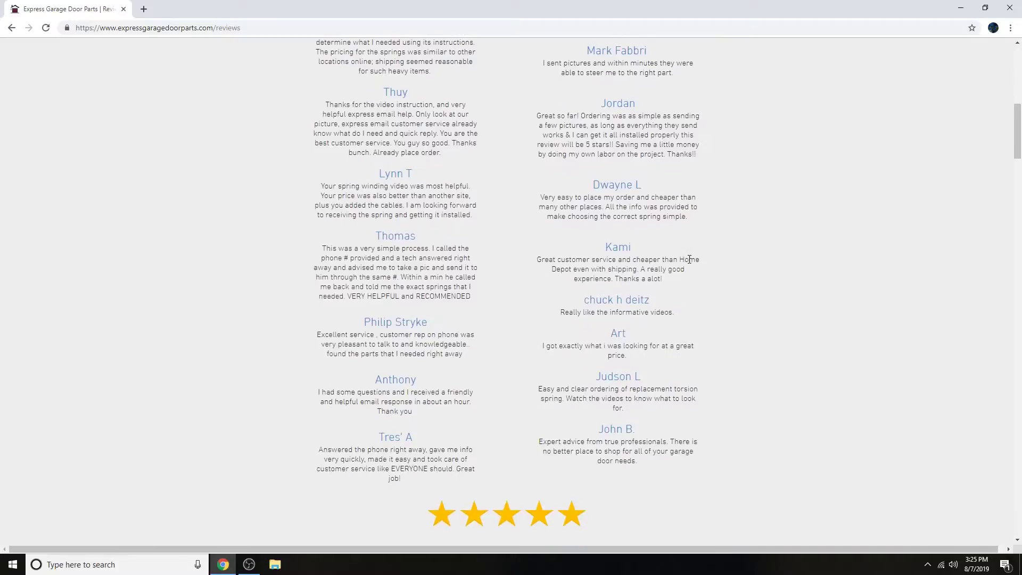
pyautogui.scroll(15, 688, 260)
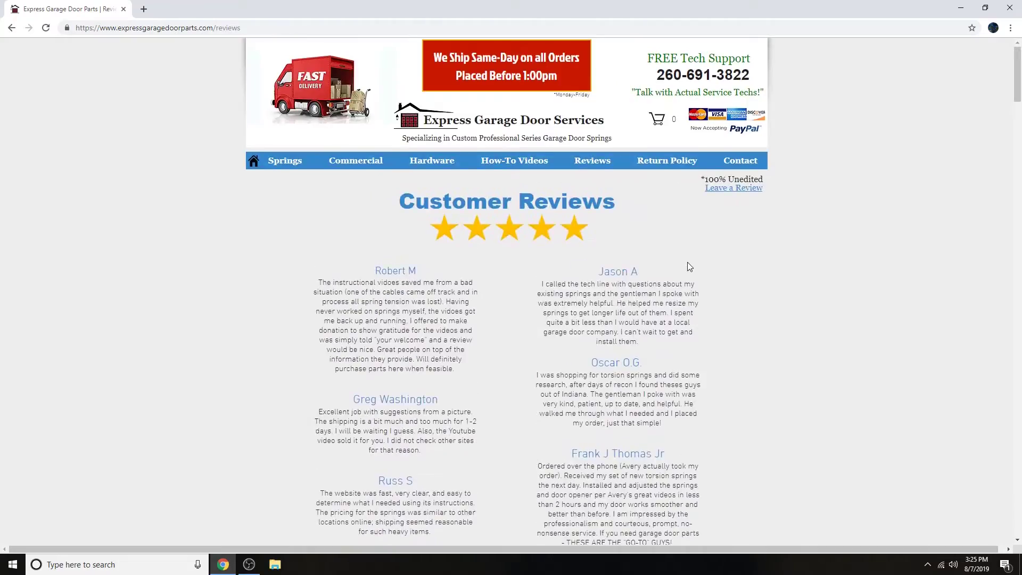
pyautogui.moveTo(675, 160)
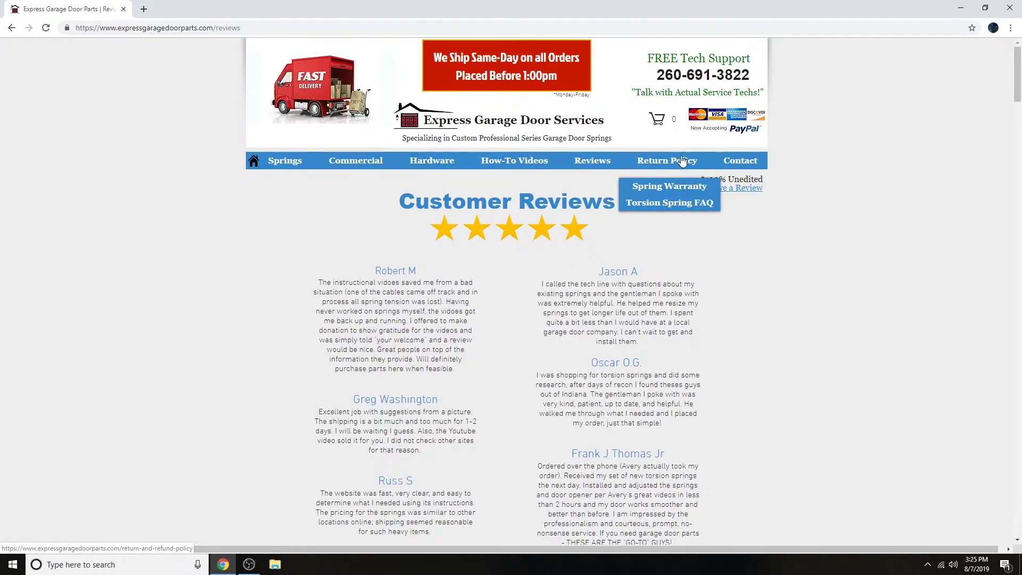
pyautogui.click(746, 161)
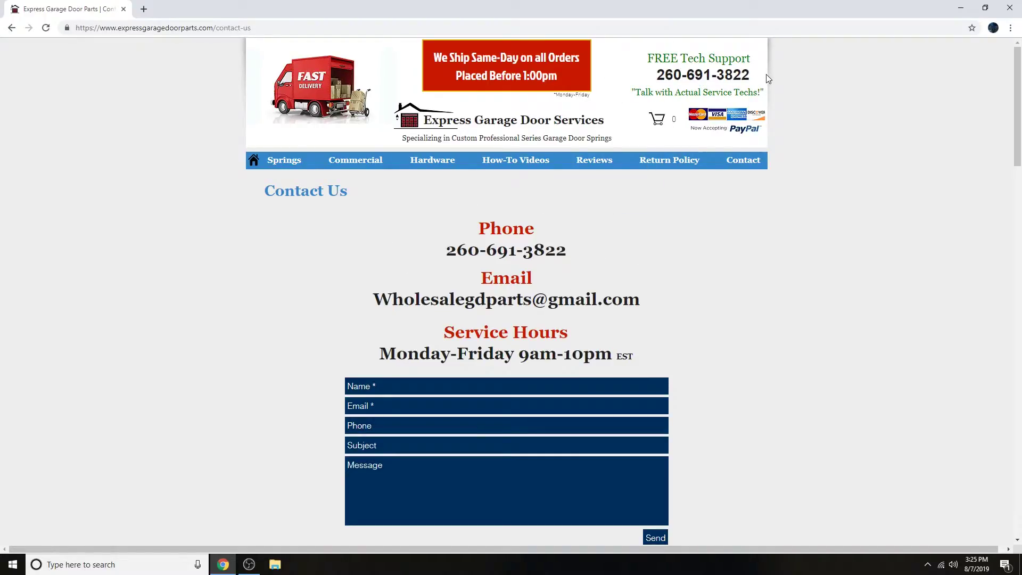
# - Go to the Springs page and open the Pair of Garage Door Springs product
pyautogui.click(290, 150)
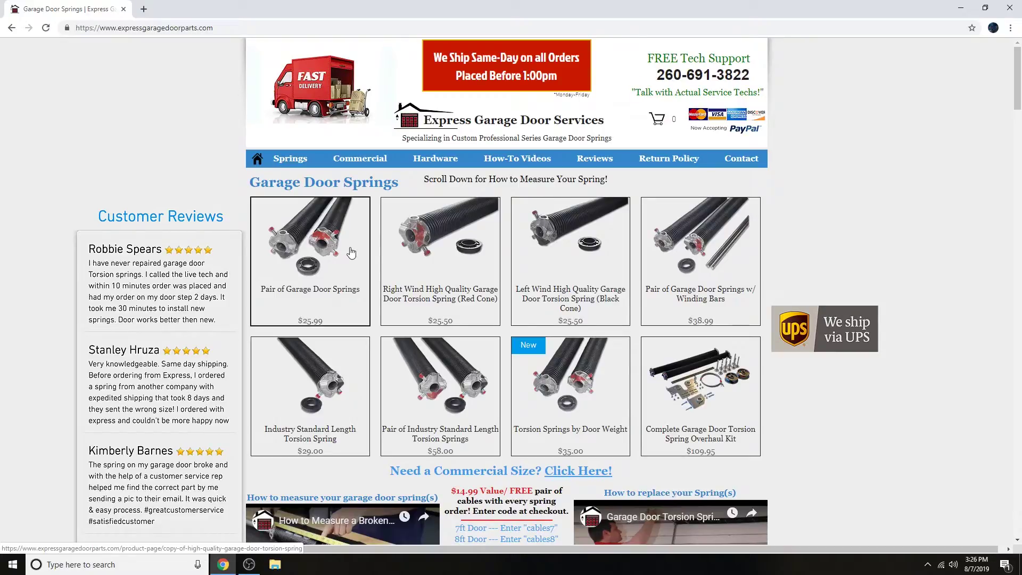
pyautogui.click(368, 264)
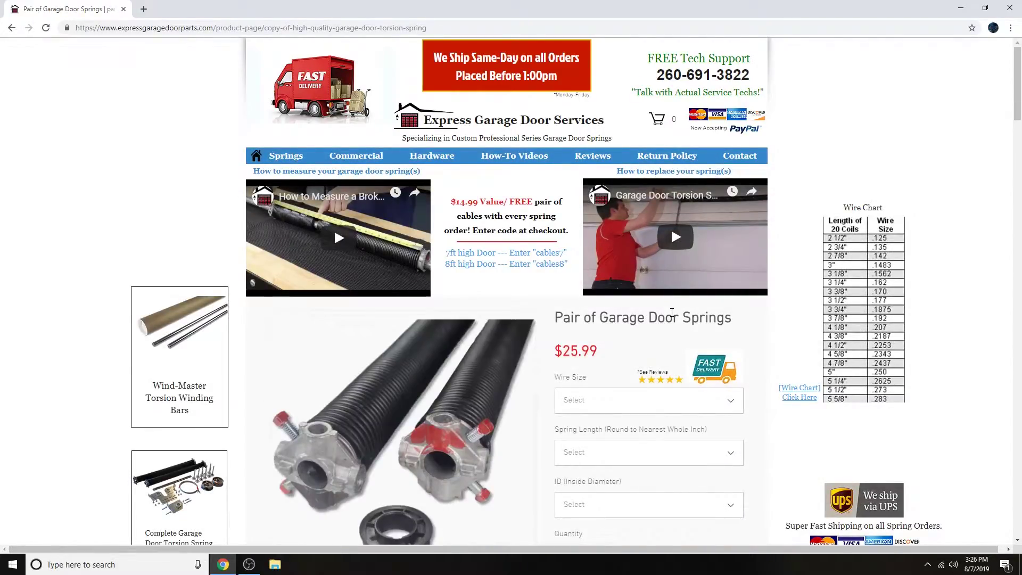
pyautogui.scroll(-2, 673, 309)
pyautogui.scroll(-2, 665, 319)
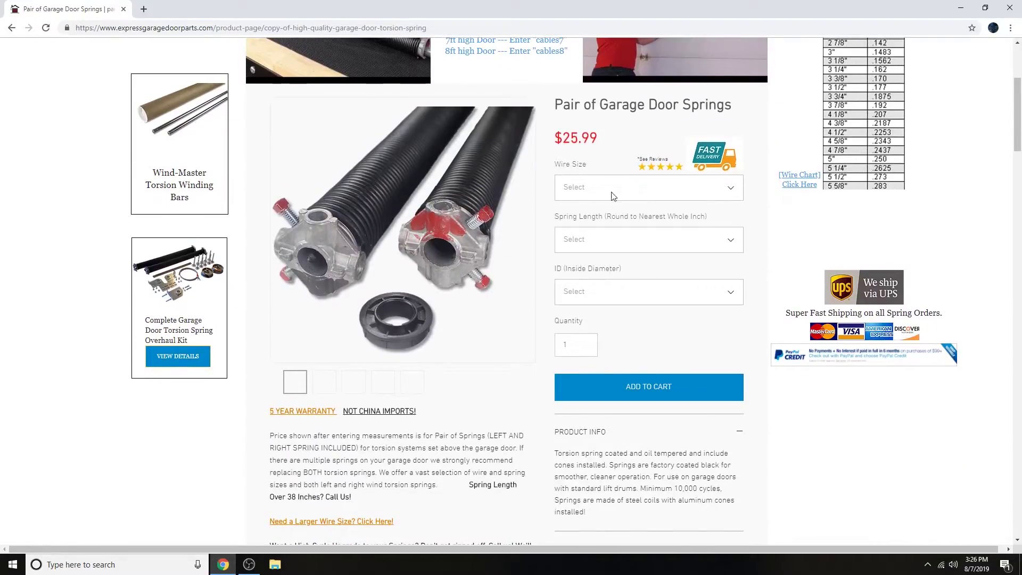
# - Configure the spring pair with wire size 225, spring length 26" and inside diameter 2"
pyautogui.click(606, 187)
pyautogui.scroll(-2, 596, 267)
pyautogui.click(590, 245)
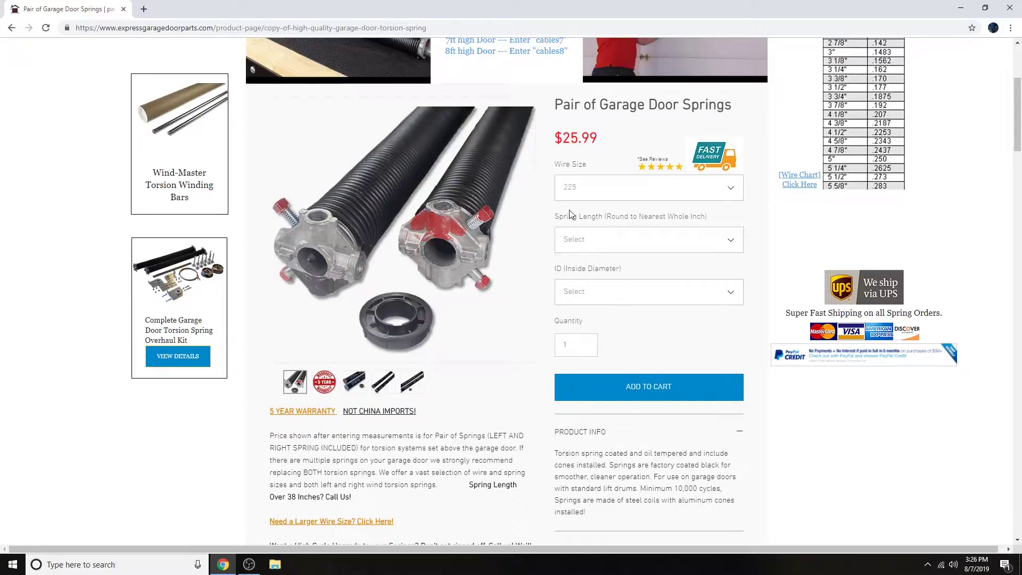
pyautogui.click(629, 240)
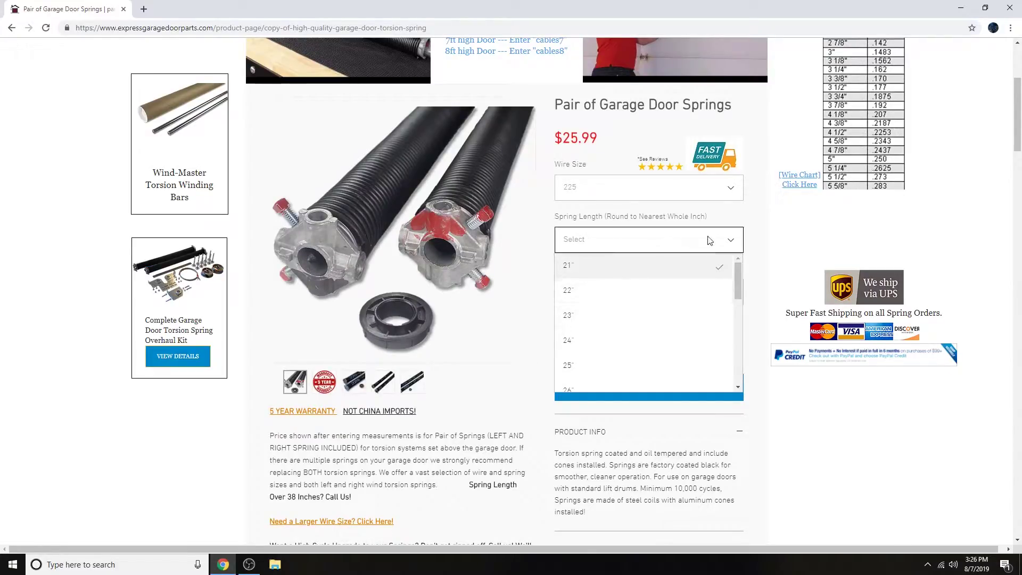
pyautogui.scroll(-5, 668, 311)
pyautogui.scroll(5, 667, 311)
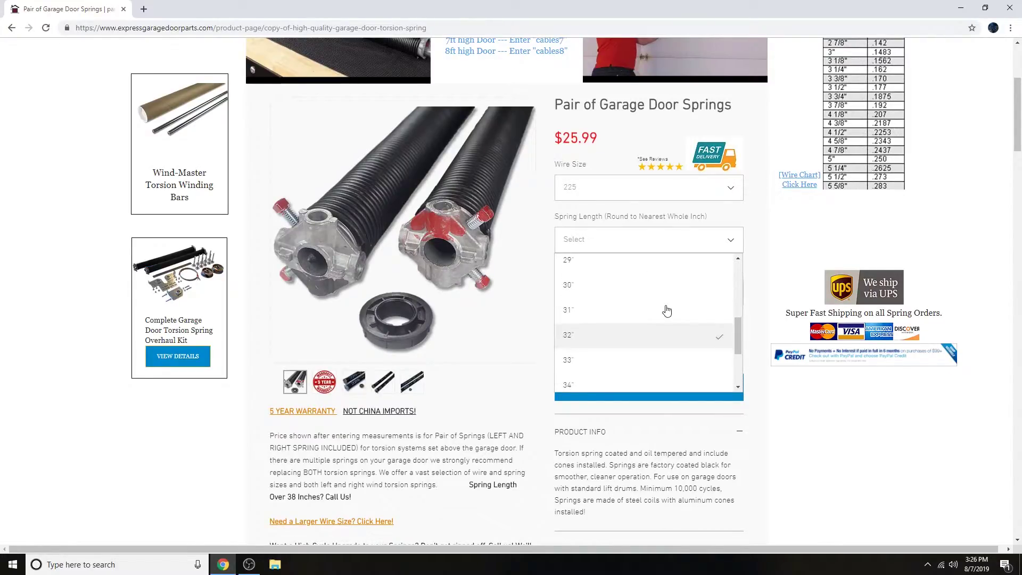
pyautogui.scroll(-1, 625, 330)
pyautogui.click(604, 345)
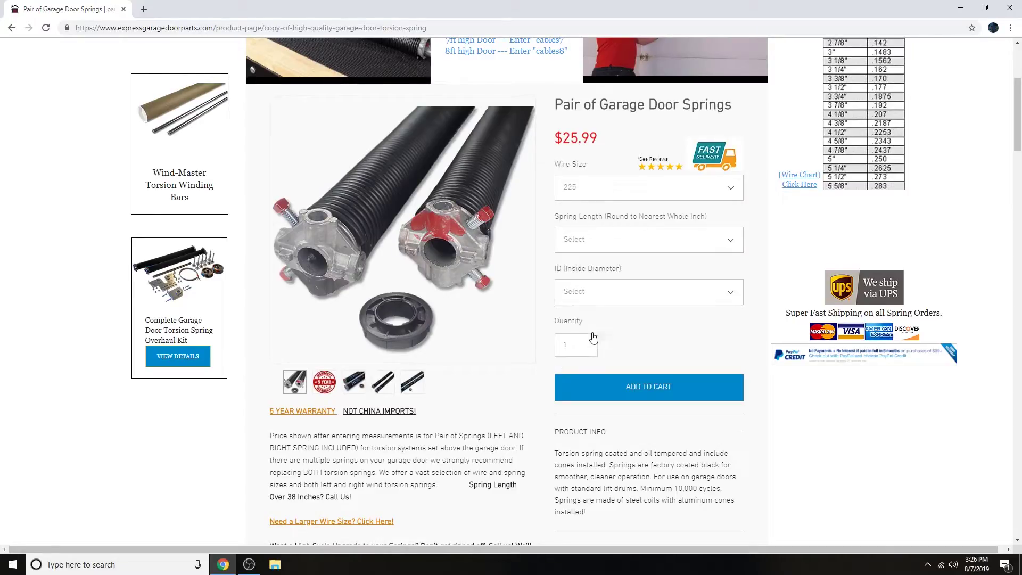
pyautogui.click(584, 289)
pyautogui.click(598, 341)
# - Add the configured pair of garage door springs to the cart and close the cart preview
pyautogui.click(674, 389)
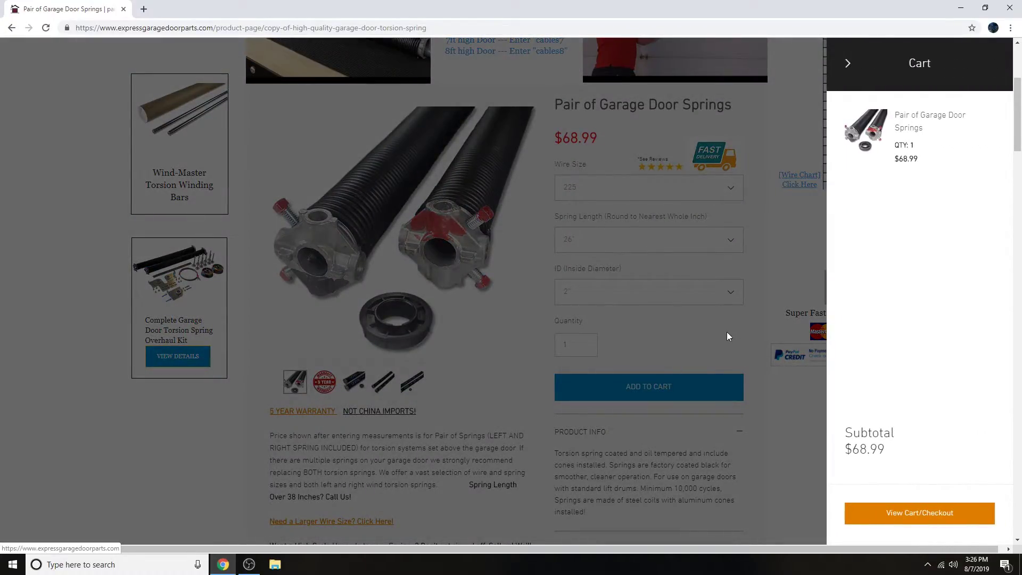
pyautogui.scroll(3, 729, 337)
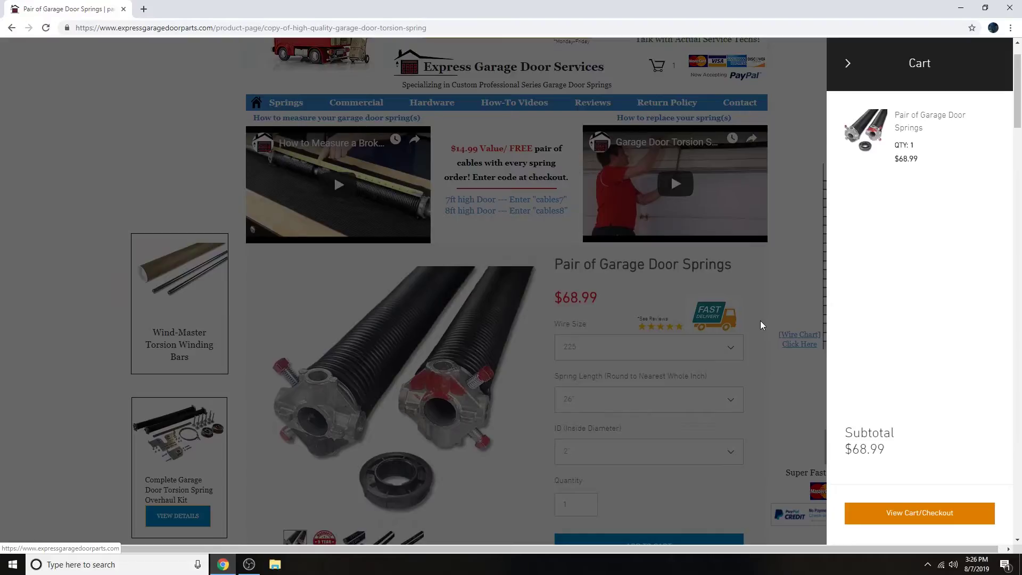
pyautogui.click(762, 326)
# - Add one End Bearing Plate Set from the Hardware page to the cart
pyautogui.click(434, 92)
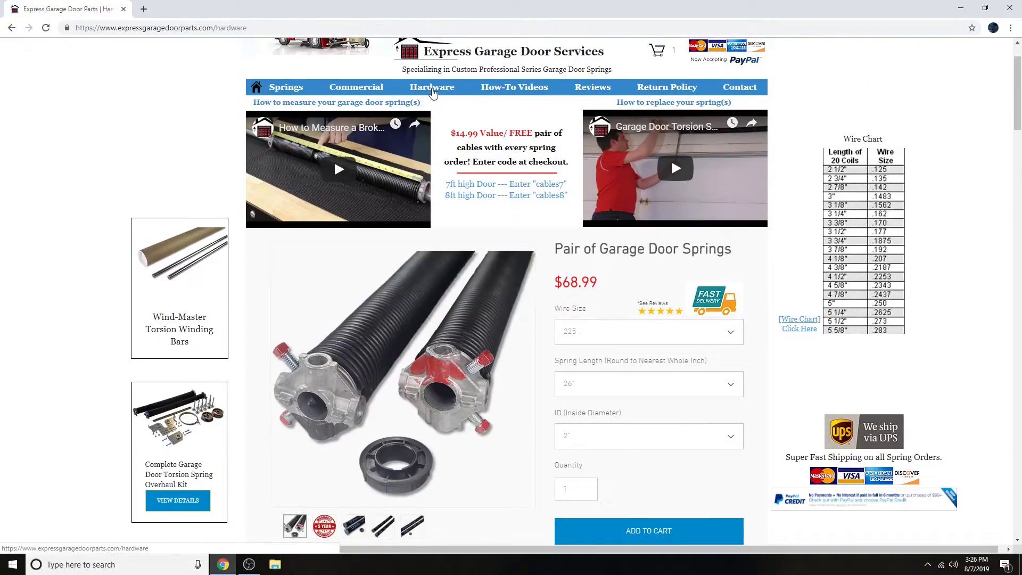
pyautogui.scroll(-3, 567, 329)
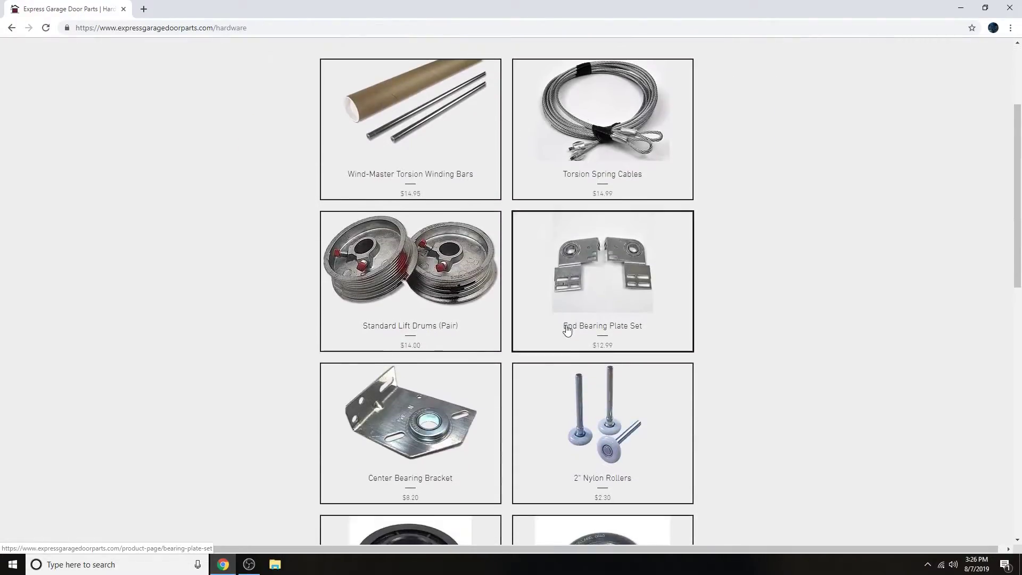
pyautogui.click(619, 257)
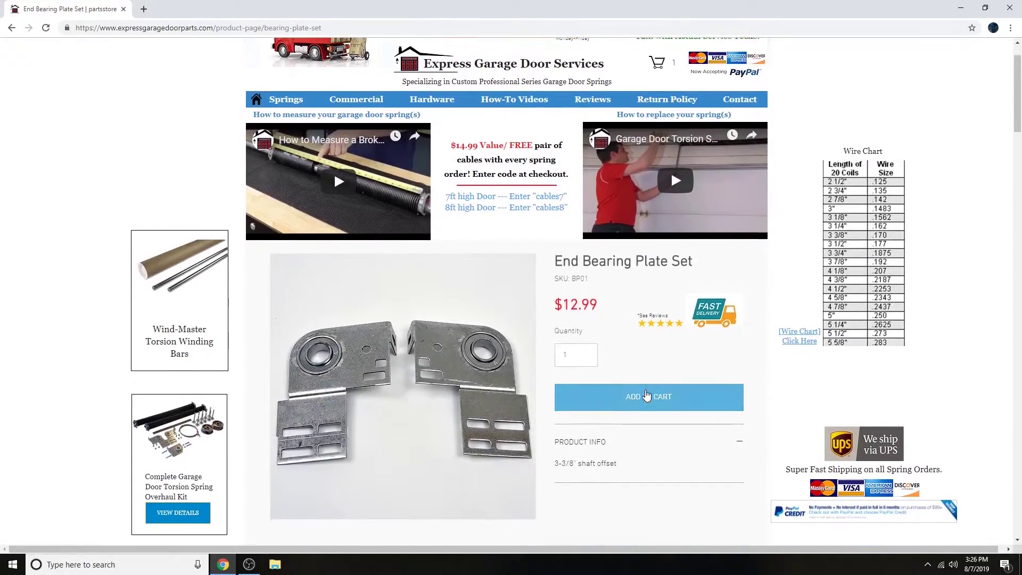
pyautogui.click(646, 394)
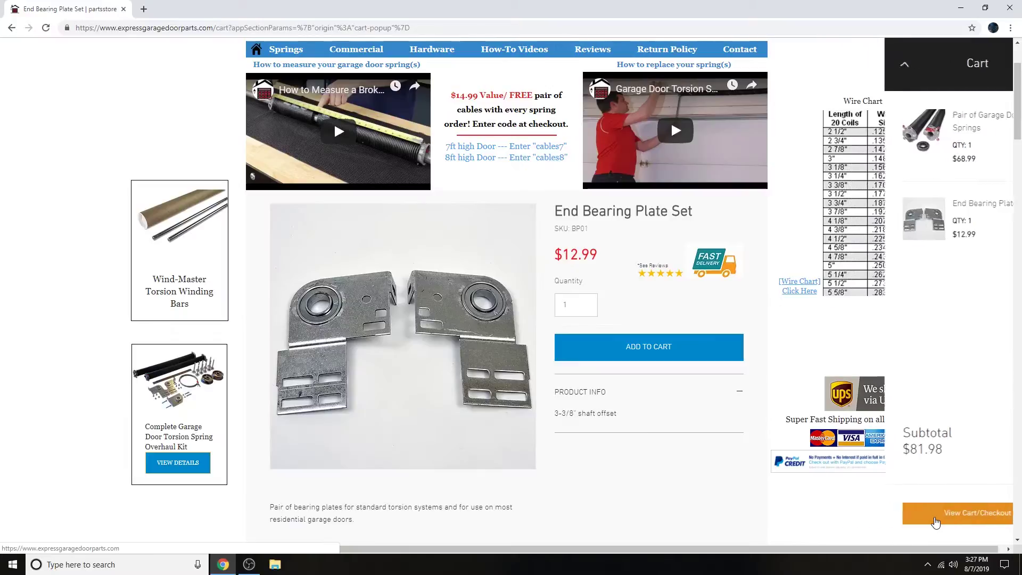
# - Open the full cart and review its items, shipping and promo code offer
pyautogui.click(936, 513)
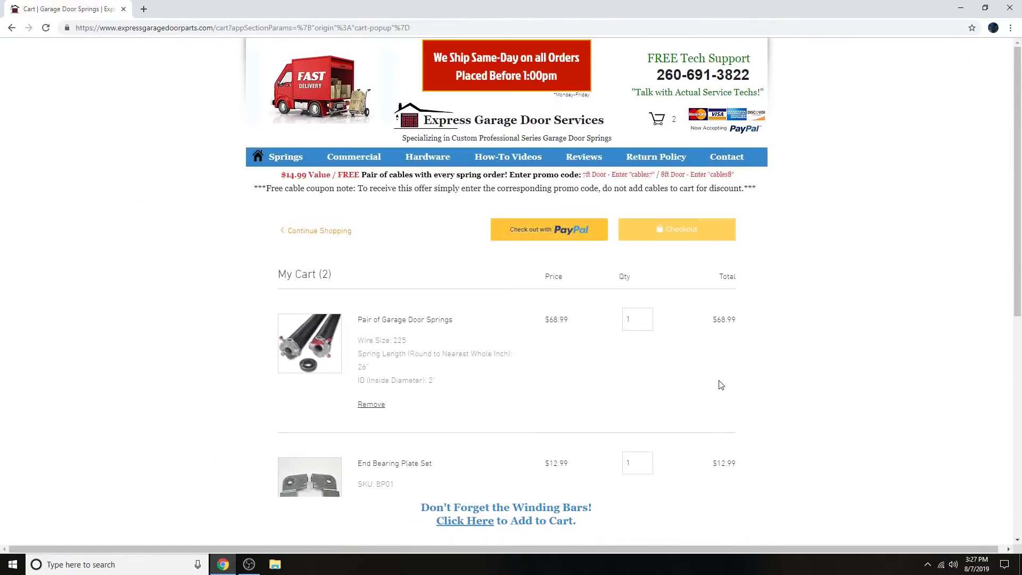
pyautogui.scroll(-3, 720, 382)
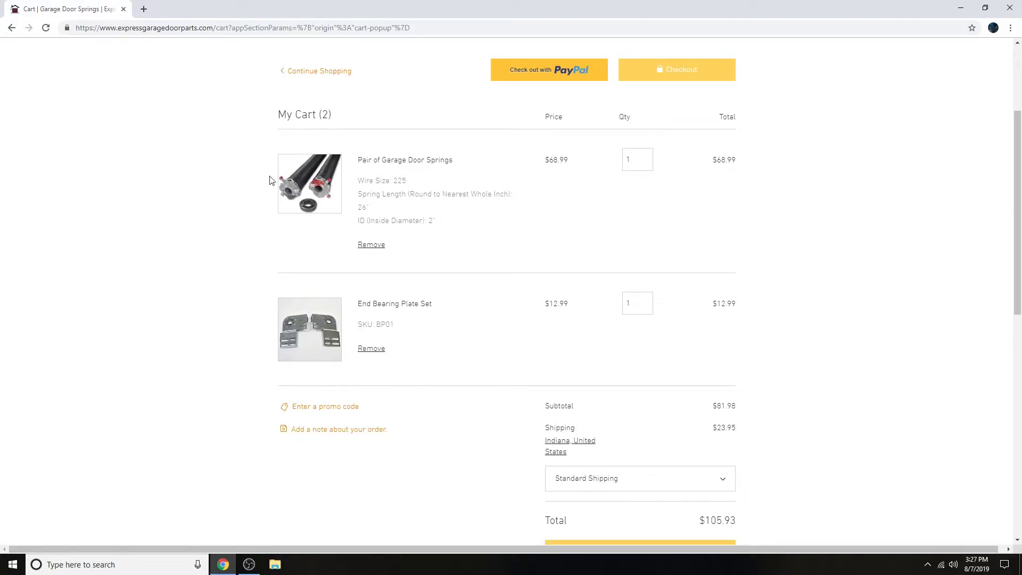
pyautogui.scroll(1, 413, 298)
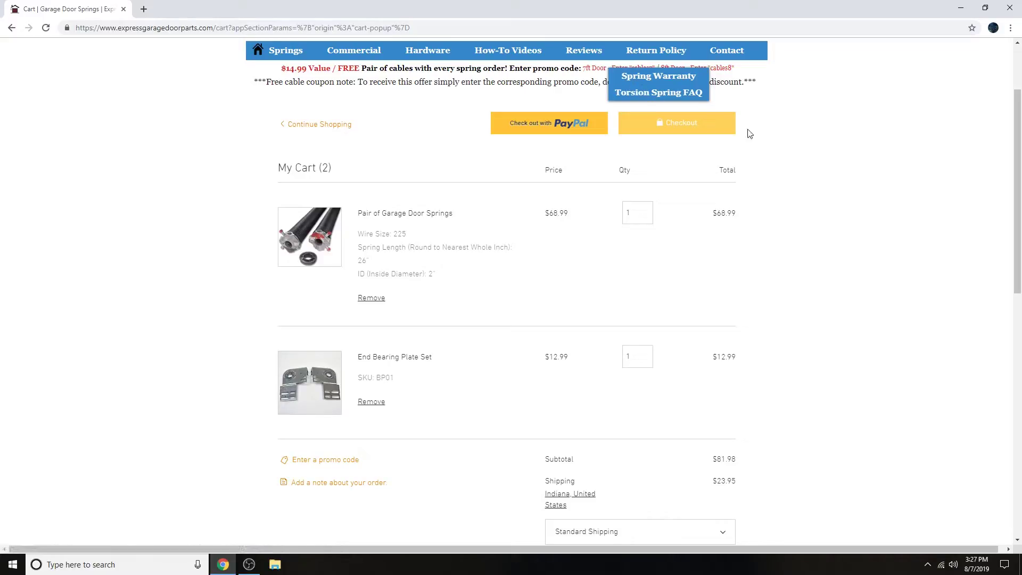
# - Apply the promo code "cables7" to the cart for the free 7 ft door cables
pyautogui.click(340, 461)
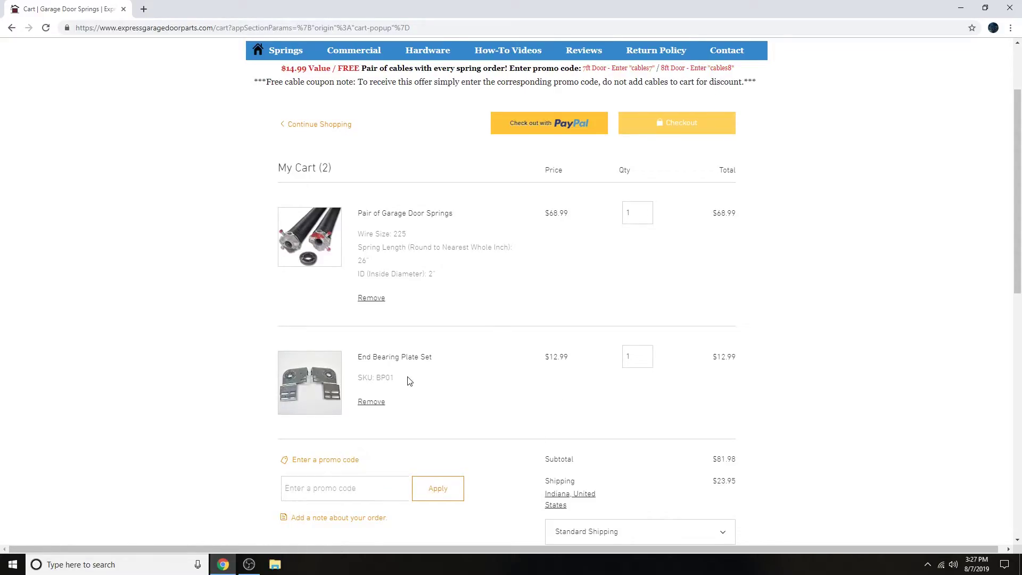
pyautogui.write('cables7')
pyautogui.press('Return')
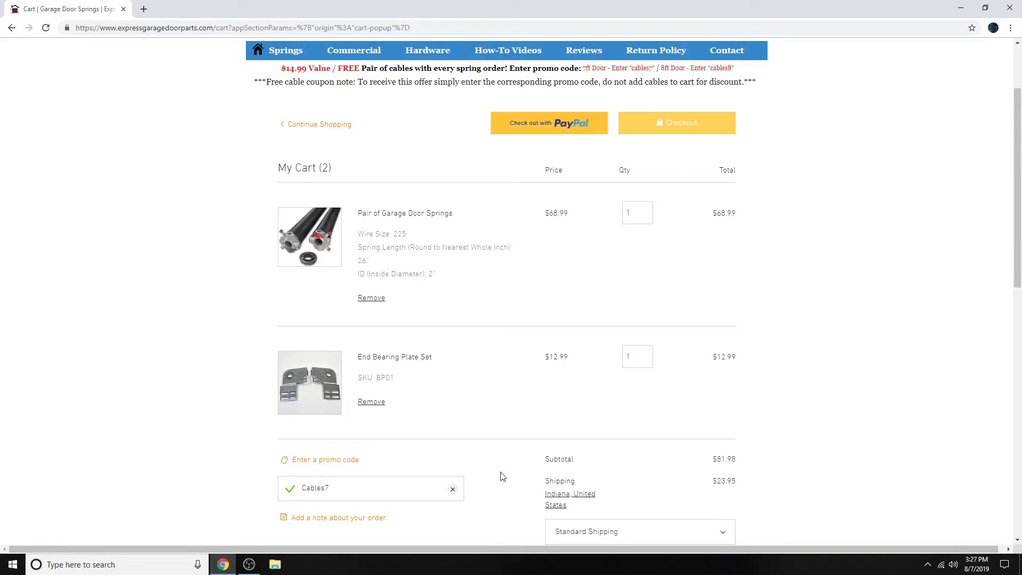
# - Proceed to the standard checkout and look over the shipping details form and order summary
pyautogui.scroll(-2, 503, 477)
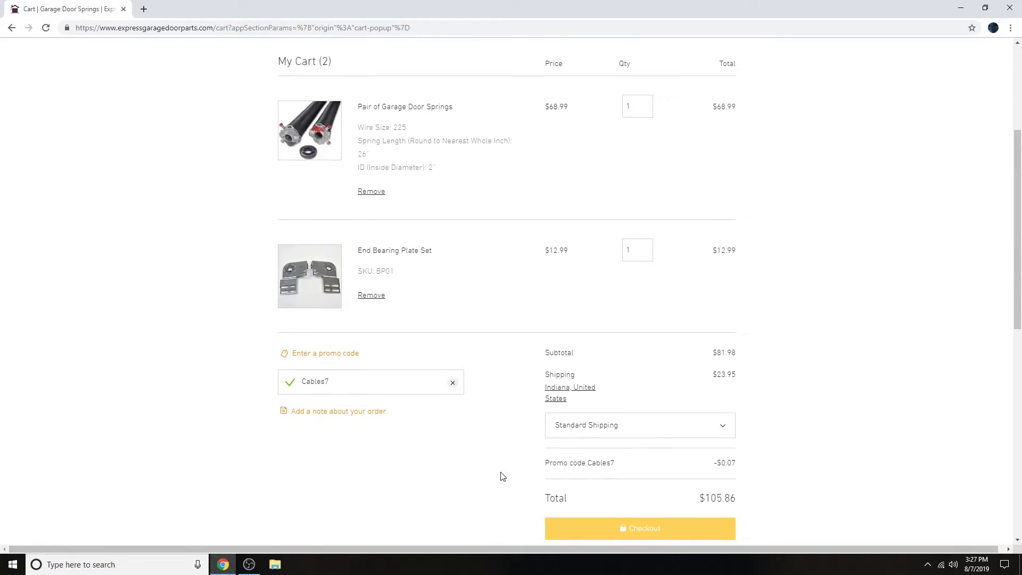
pyautogui.scroll(-1, 580, 463)
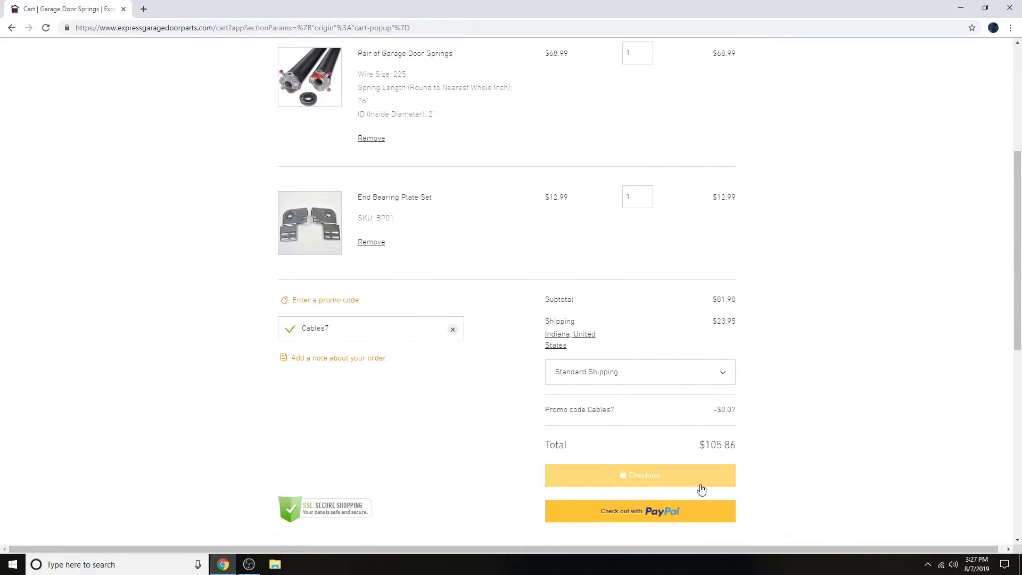
pyautogui.click(681, 483)
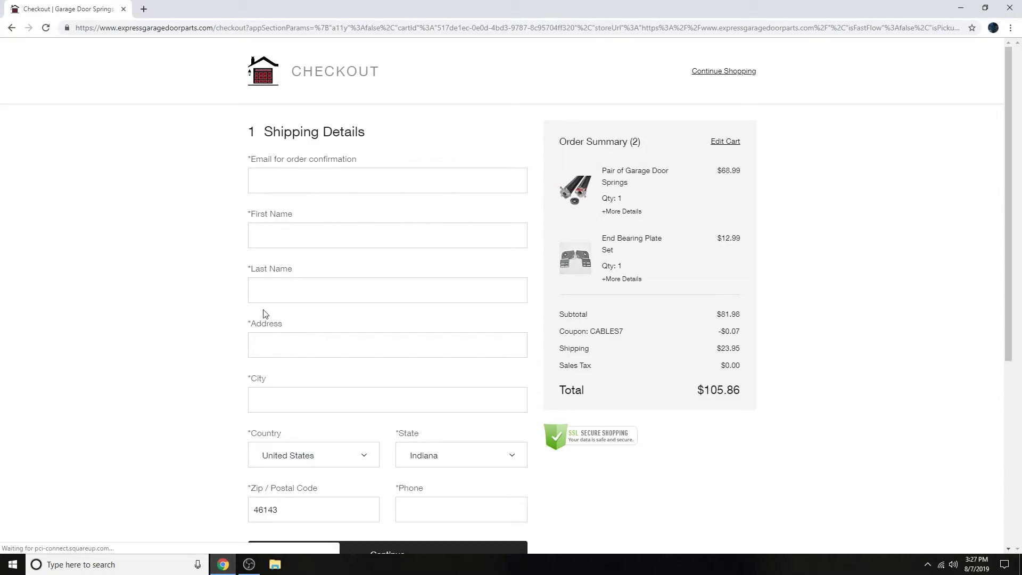
pyautogui.scroll(-2, 383, 410)
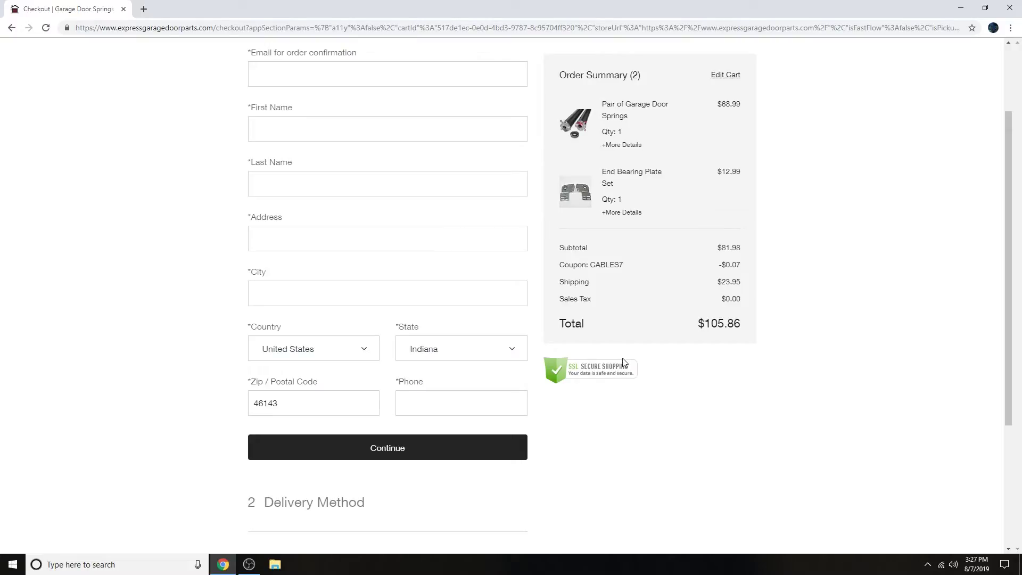
pyautogui.scroll(-1, 655, 373)
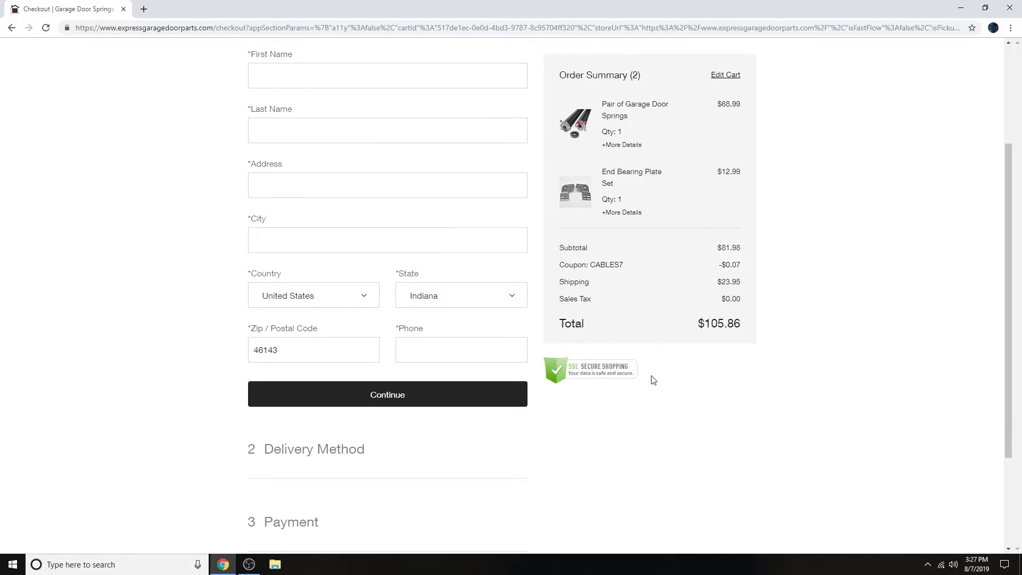
# - Return from the checkout to the cart for editing and review its items, shipping and applied promo code
pyautogui.scroll(2, 653, 378)
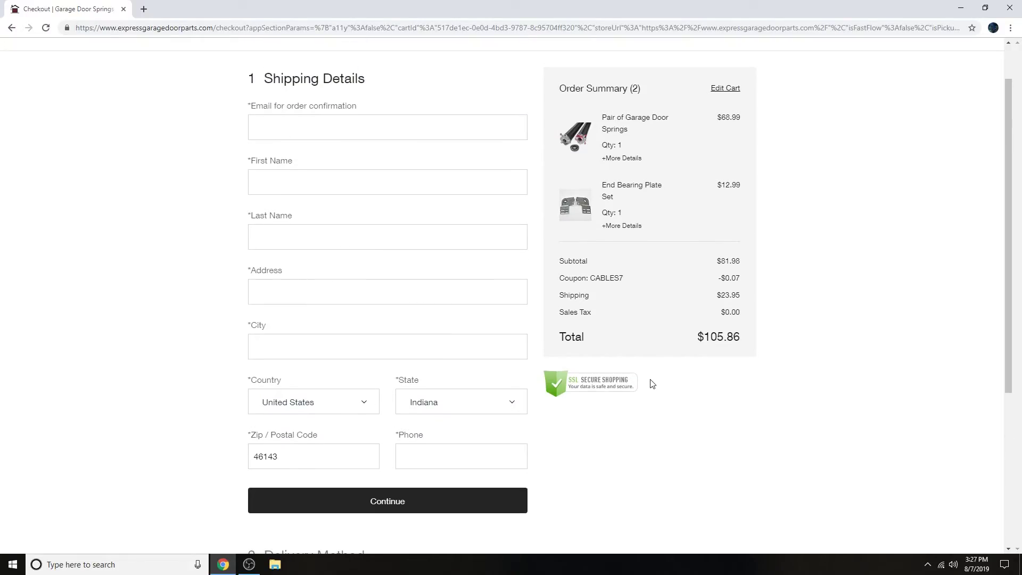
pyautogui.click(729, 92)
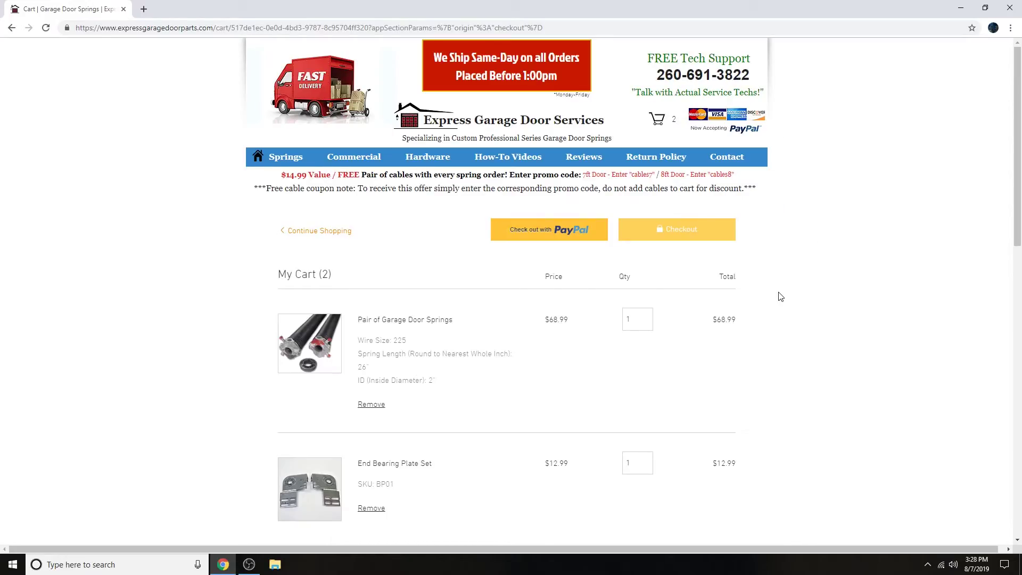
pyautogui.scroll(-3, 777, 297)
pyautogui.scroll(3, 777, 297)
pyautogui.scroll(-3, 825, 219)
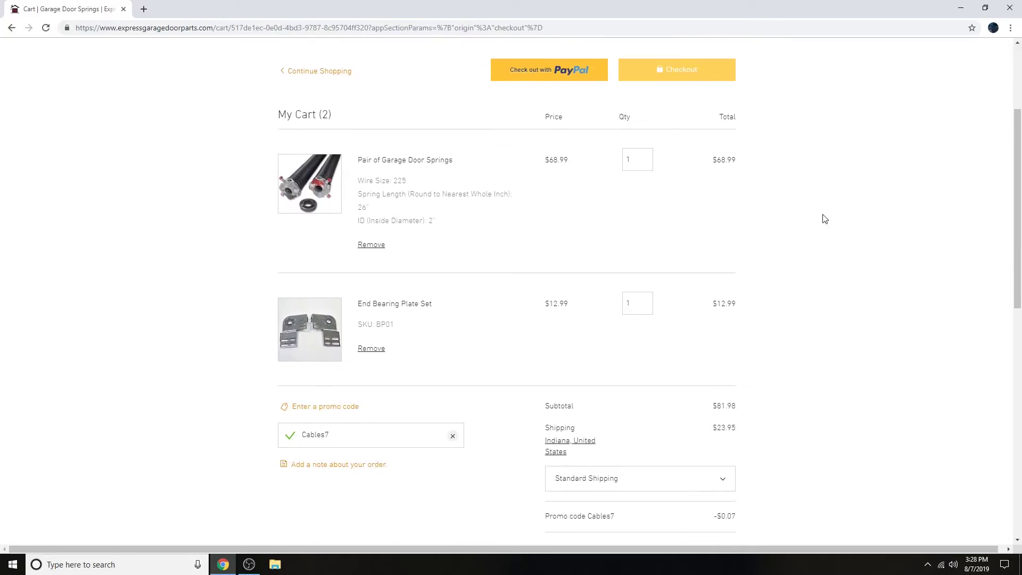
# - Leave the cart and open the site's Springs page to view the garage door spring products
pyautogui.scroll(3, 825, 219)
pyautogui.click(291, 157)
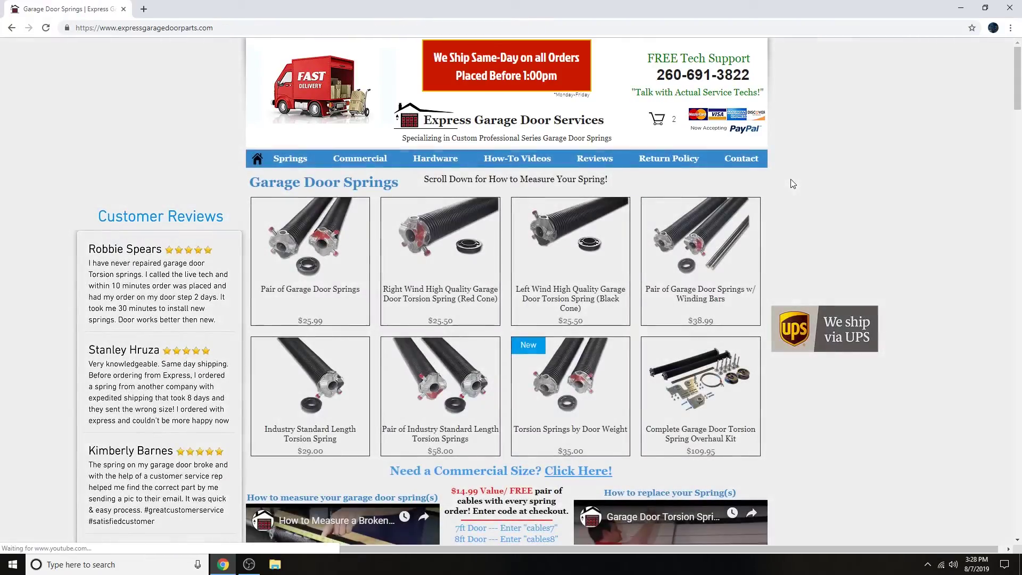
pyautogui.scroll(-1, 793, 184)
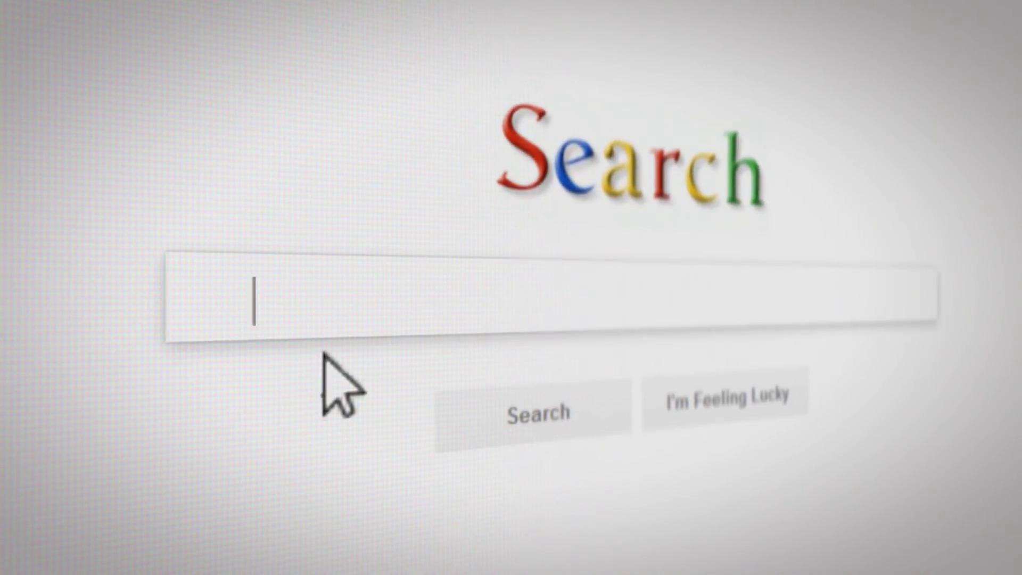
pyautogui.write('Expressgaragedoorparts.com')
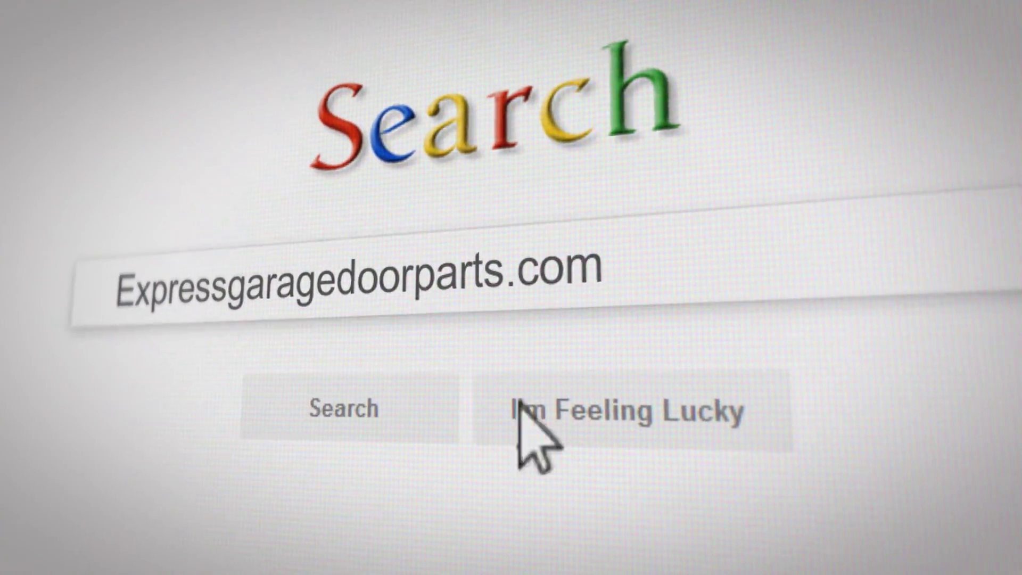